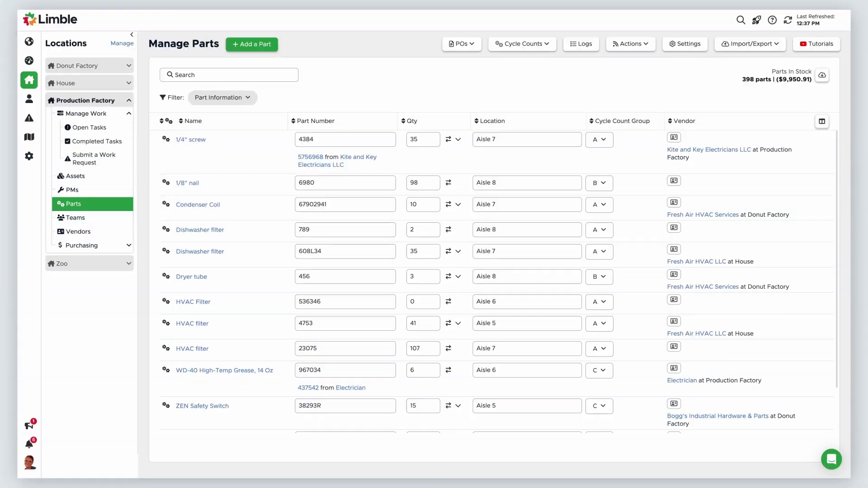
From Cycle Counts > Configure, add a new cycle count schedule
left_click(547, 50)
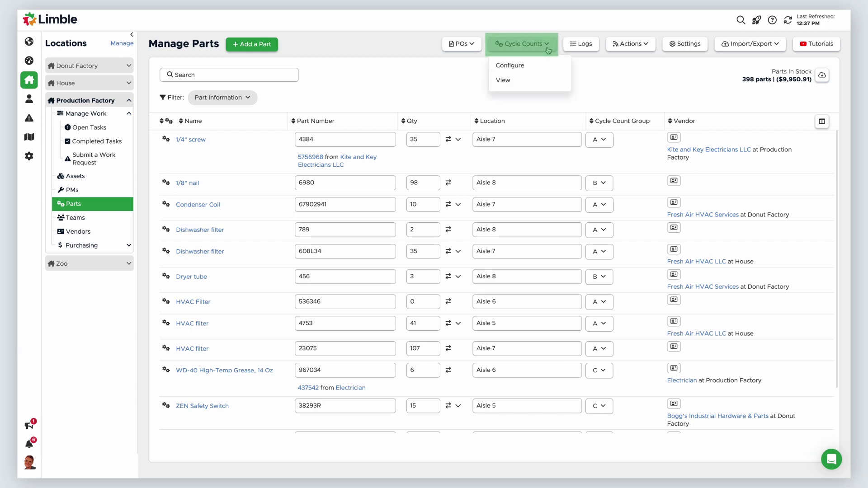
left_click(552, 69)
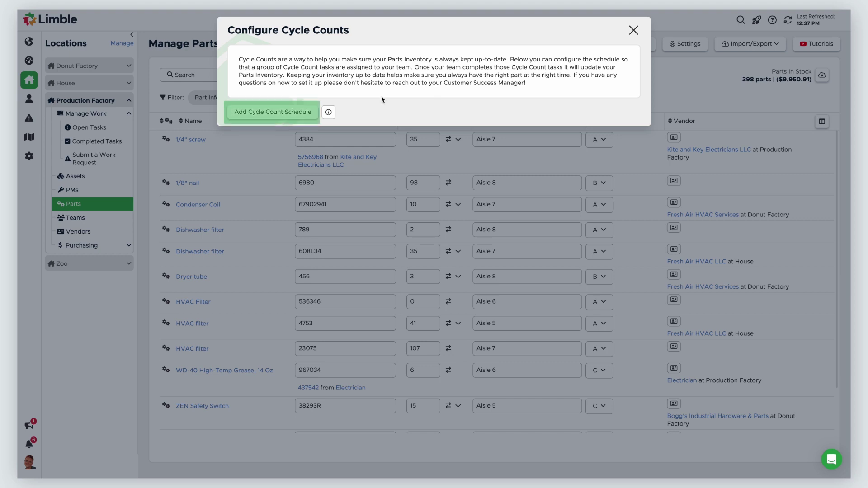
left_click(291, 112)
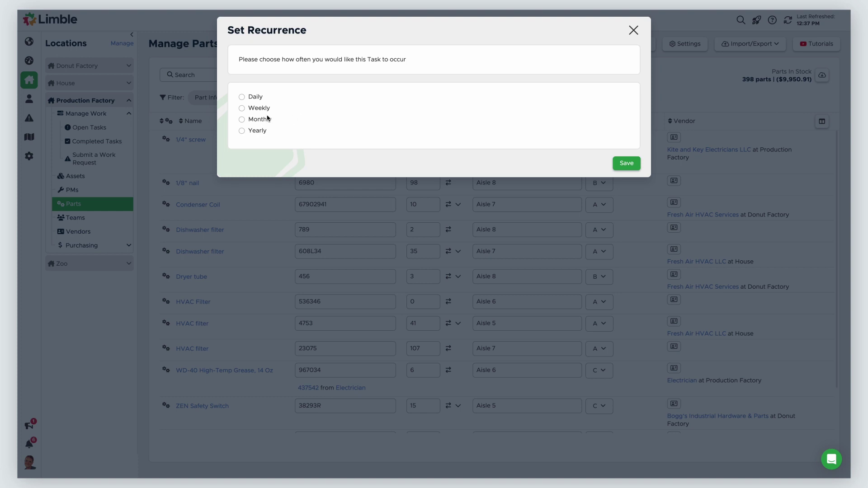
Set the schedule to repeat every 3 months on the first Friday and save
left_click(242, 120)
left_click(252, 131)
left_click(310, 146)
type("3")
left_click(337, 162)
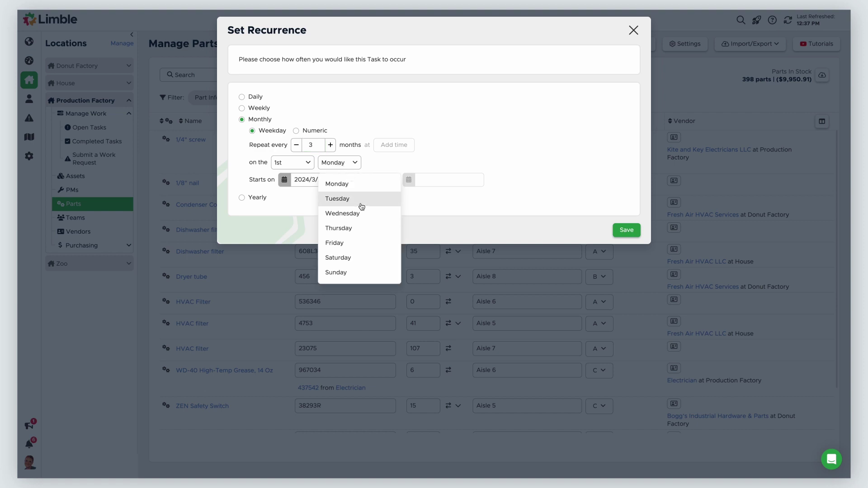
left_click(363, 240)
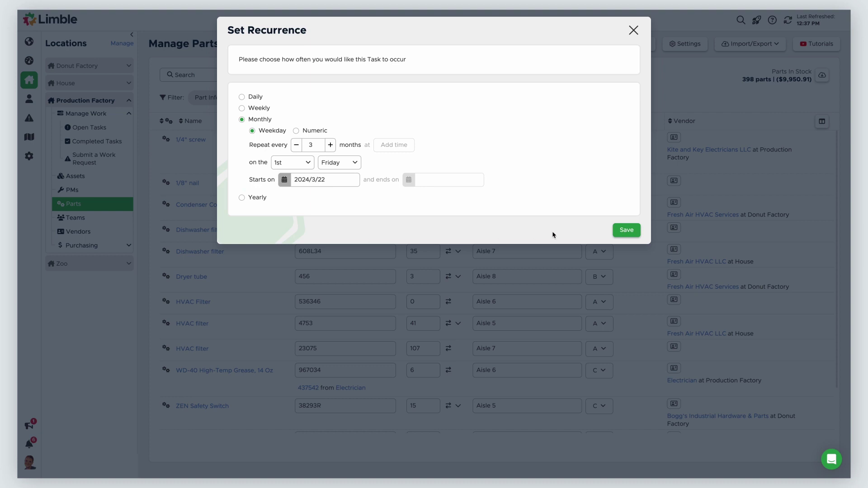
left_click(626, 230)
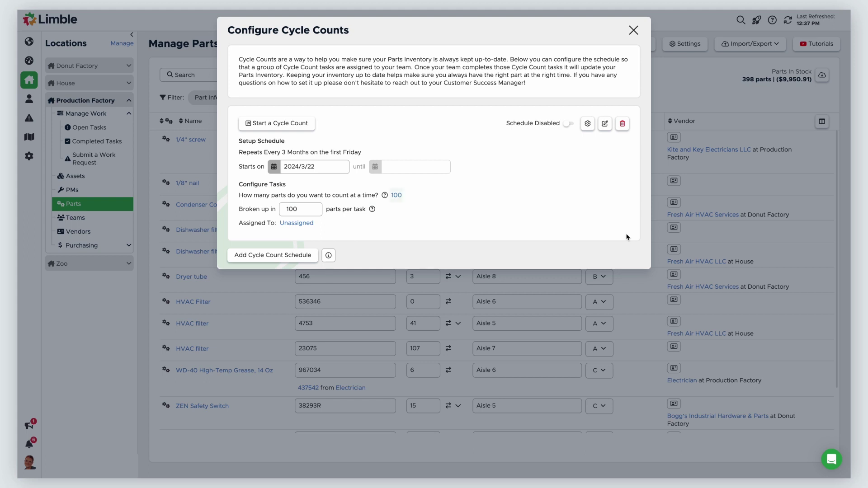
Change the parts counted per task from 100 to 25
left_click(400, 197)
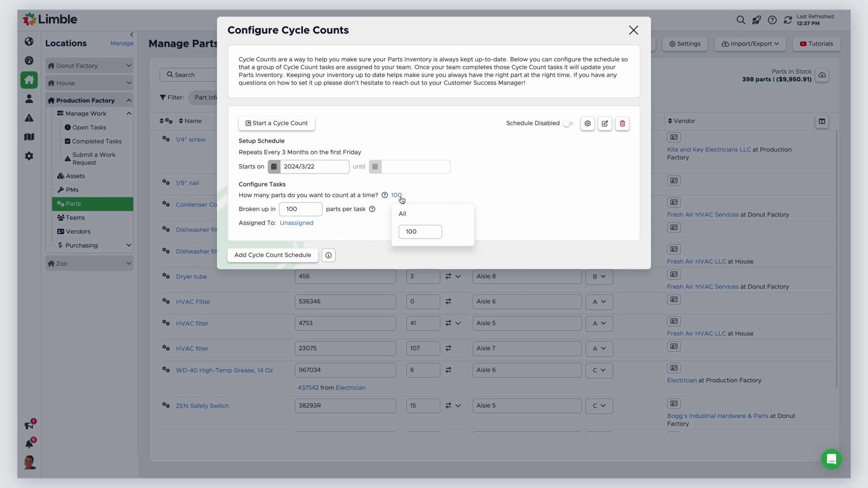
left_click(396, 195)
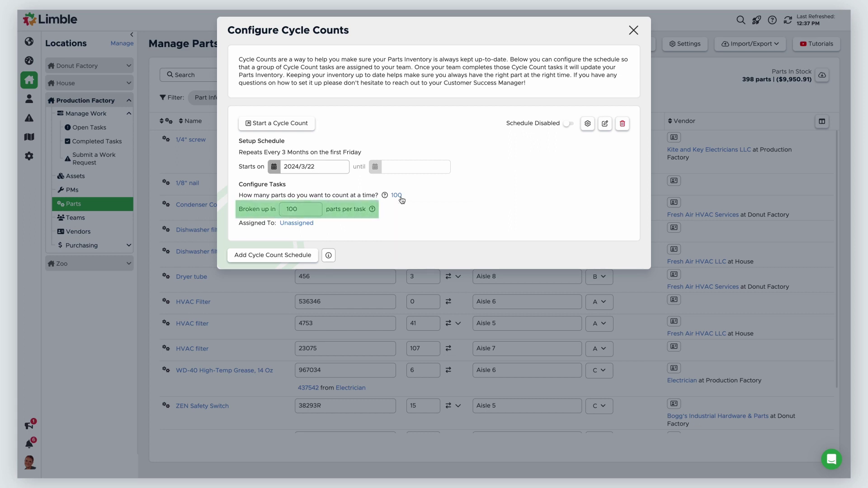
left_click_drag(305, 209, 285, 209)
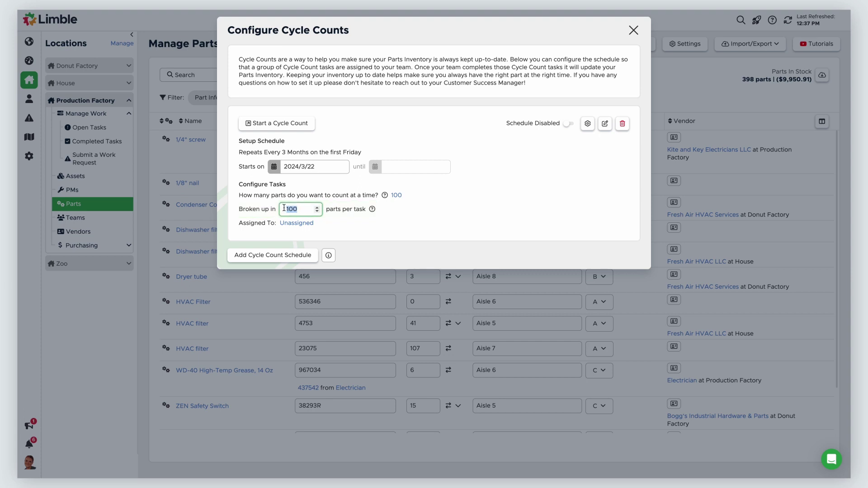
type("25")
left_click(398, 221)
Assign the count tasks to a user, then show the Advanced Settings part filters
left_click(312, 229)
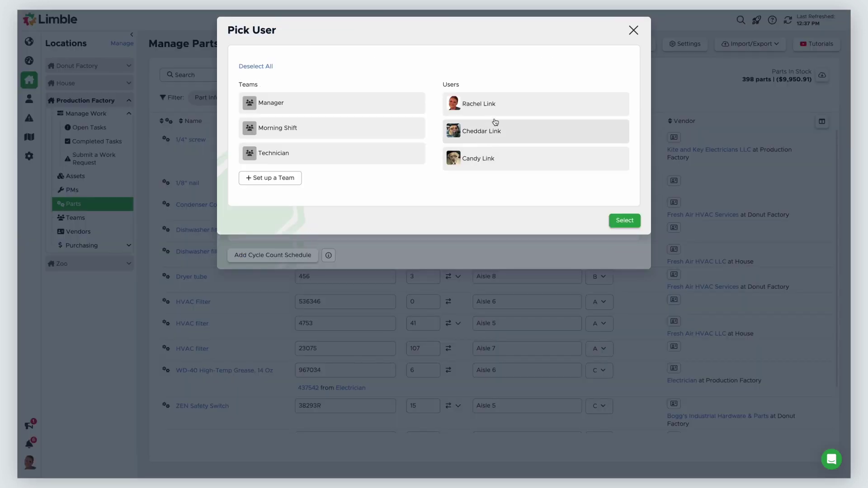
left_click(502, 106)
left_click(624, 221)
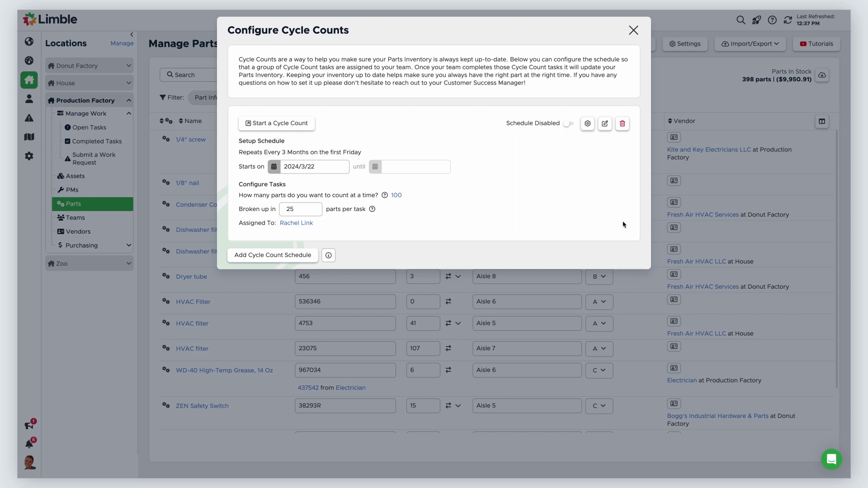
left_click(587, 126)
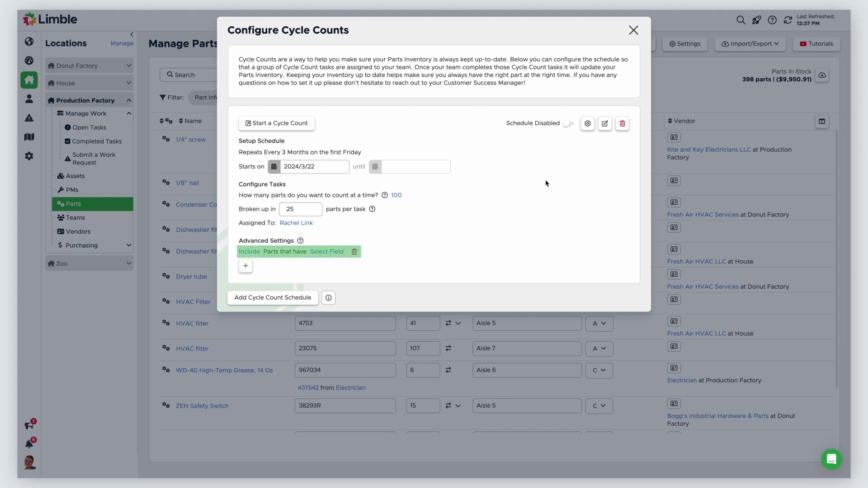
Add an include rule for parts with Cycle Count Group A
left_click(259, 255)
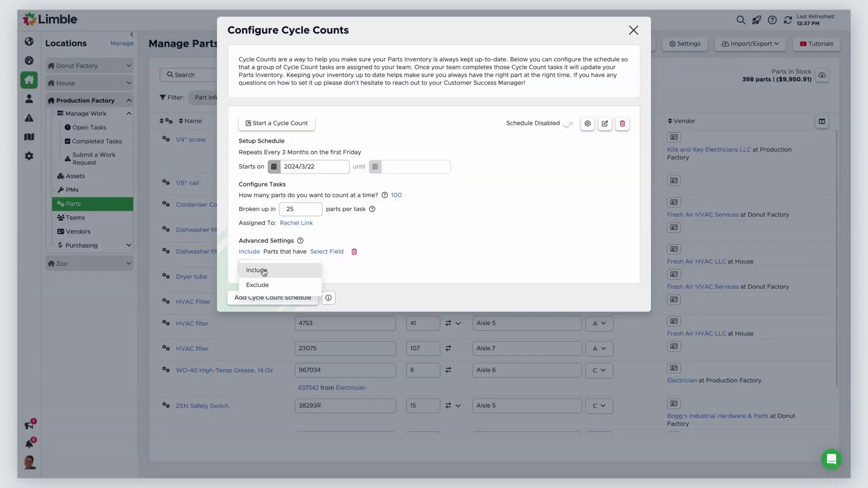
left_click(265, 272)
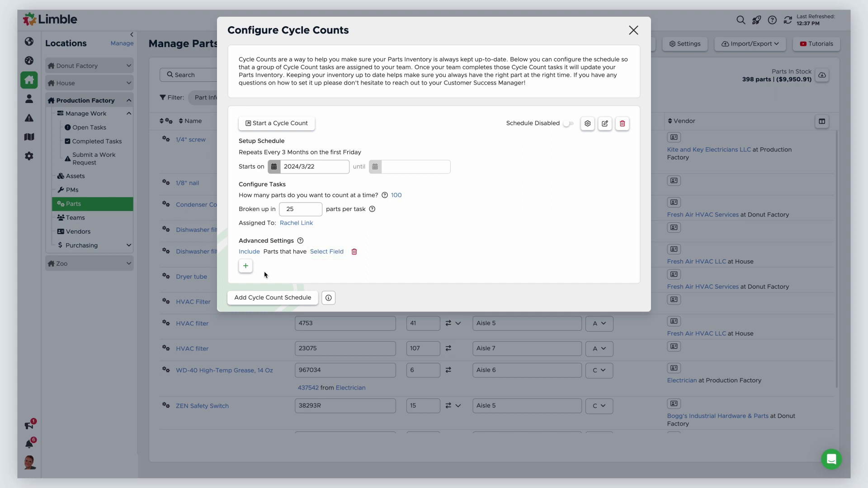
left_click(325, 254)
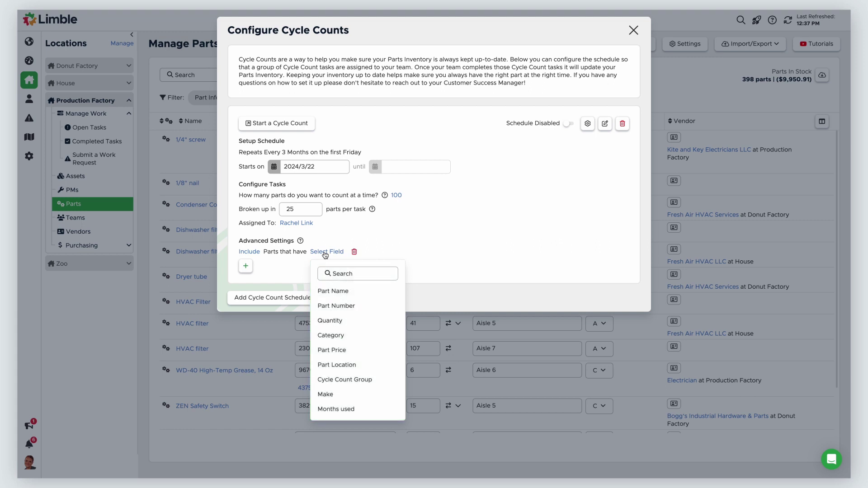
left_click(379, 380)
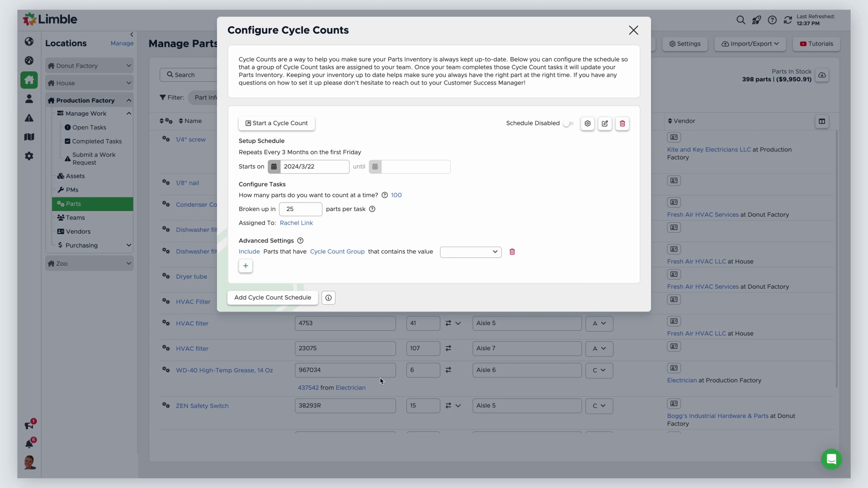
left_click(480, 254)
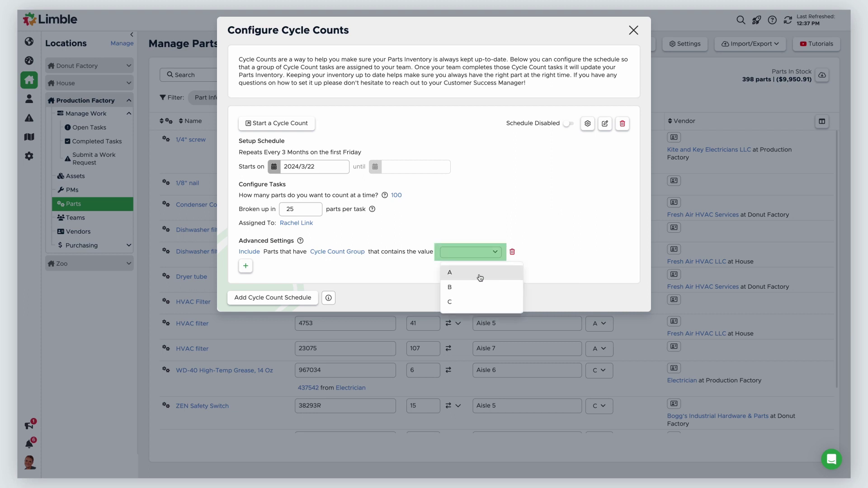
left_click(480, 273)
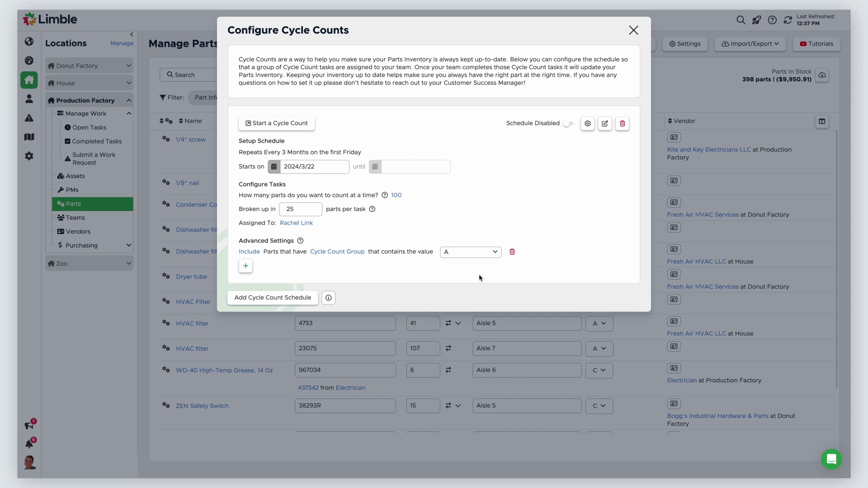
Add a second rule for Part Location 'Aisle 7' and save the filters
left_click(245, 266)
left_click(335, 266)
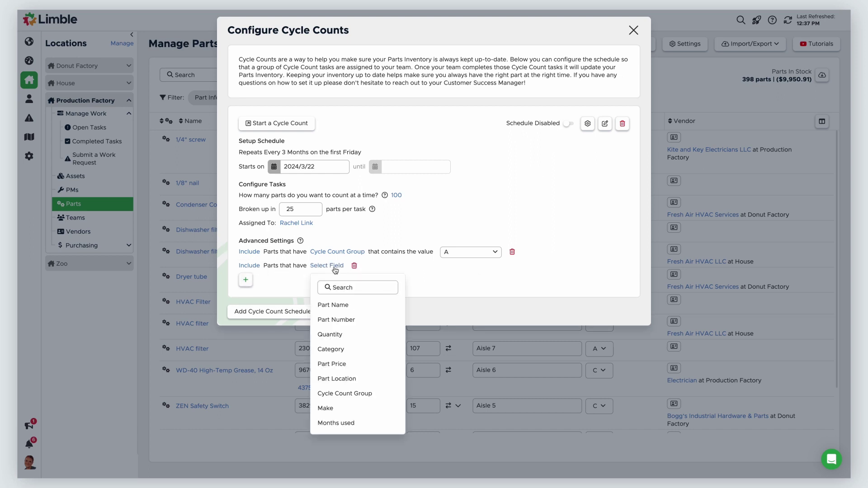
left_click(337, 378)
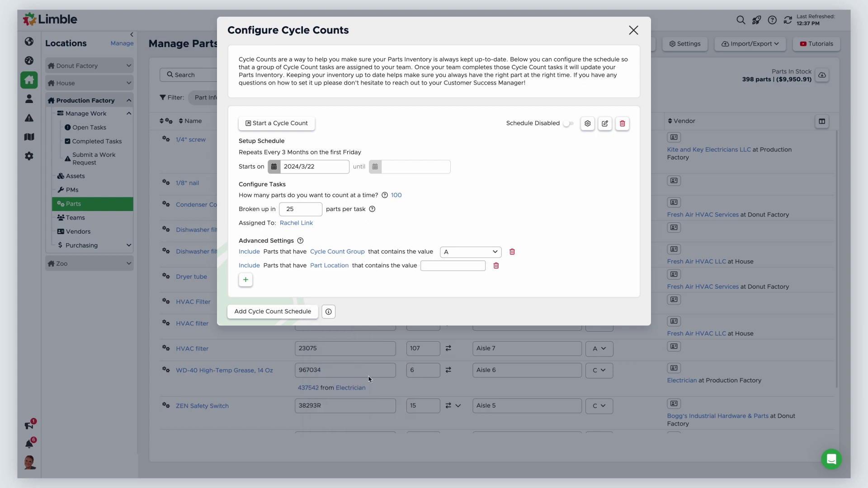
left_click(470, 267)
type("Aisle 7")
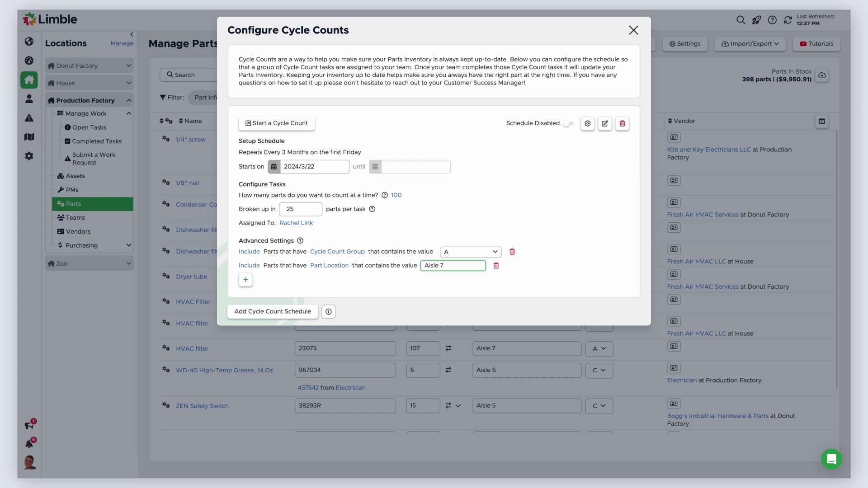
left_click(497, 286)
Switch the cycle count schedule to Enabled
left_click(567, 125)
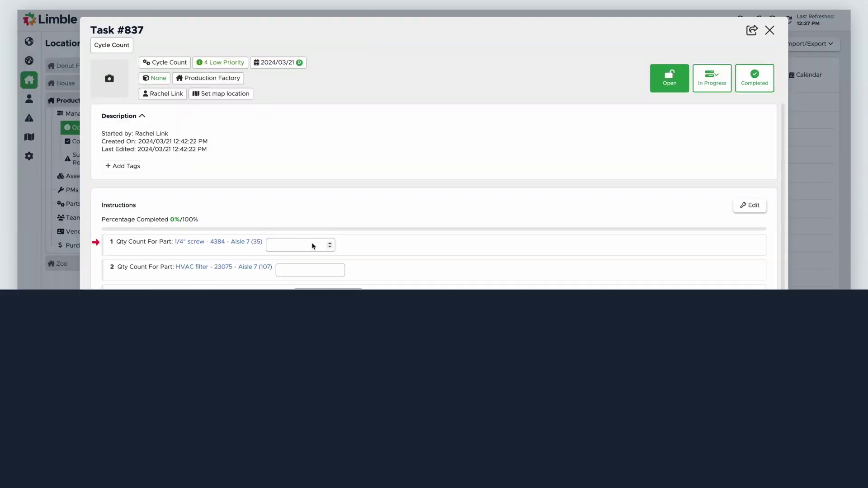
Enter counted quantities 34, 107 and 32 for the first three parts in Task #837
type("34")
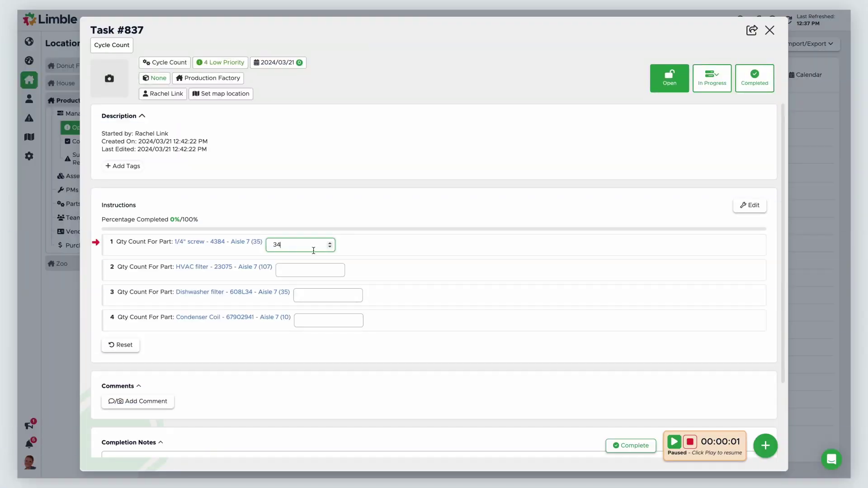
left_click(310, 270)
type("107")
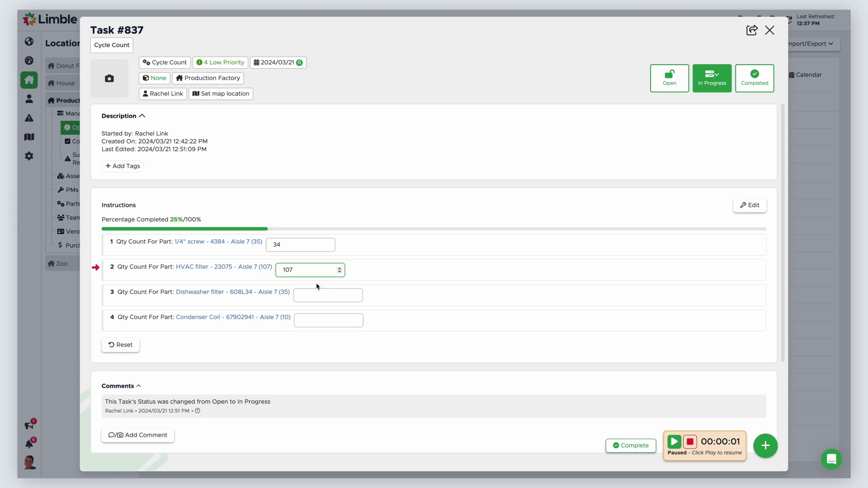
left_click(319, 295)
type("32")
left_click(330, 319)
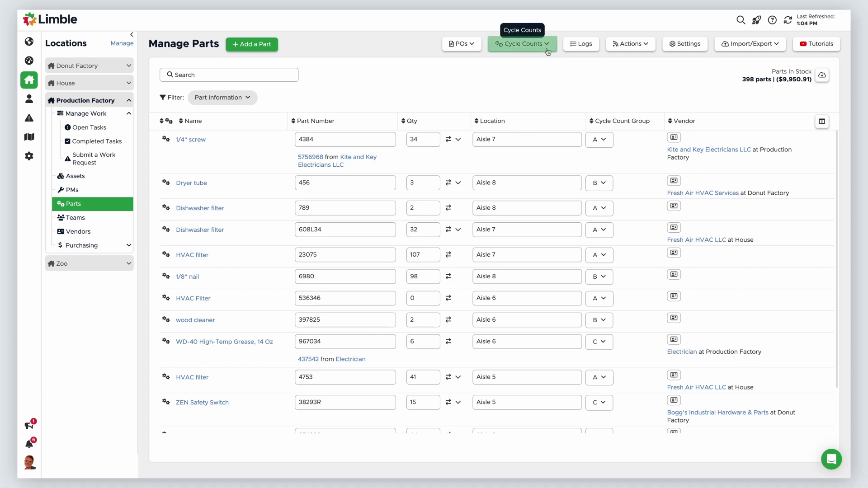
left_click(547, 52)
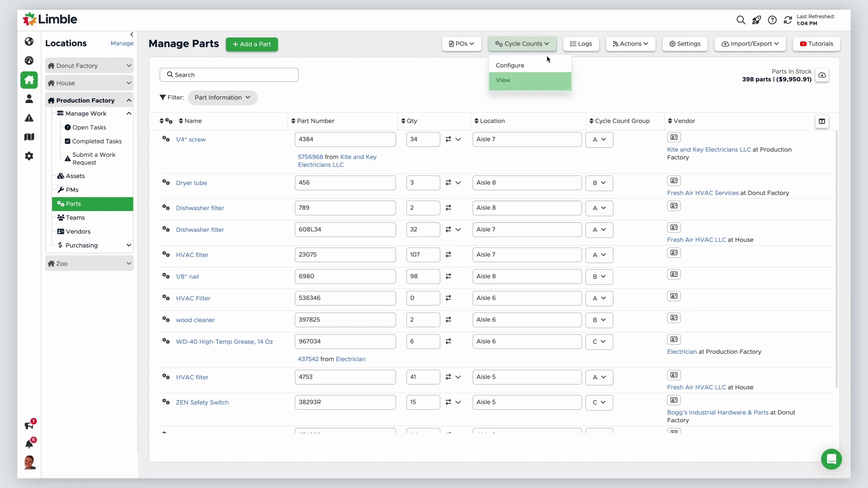
left_click(555, 85)
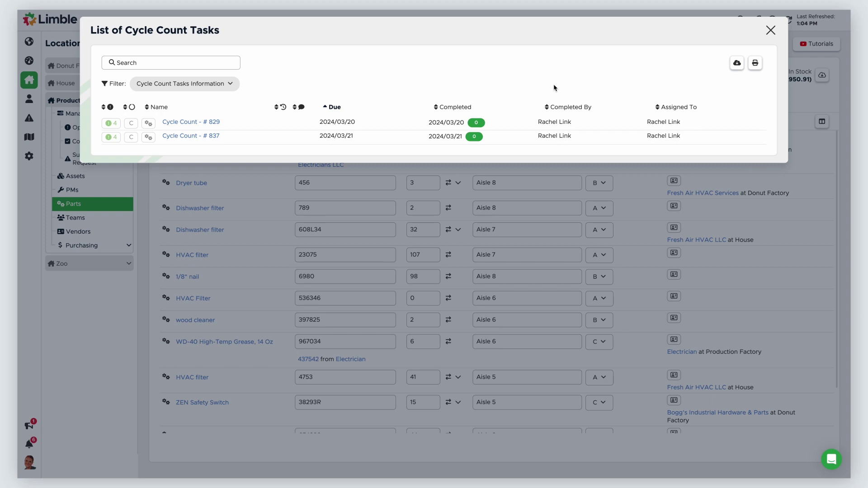
left_click(219, 138)
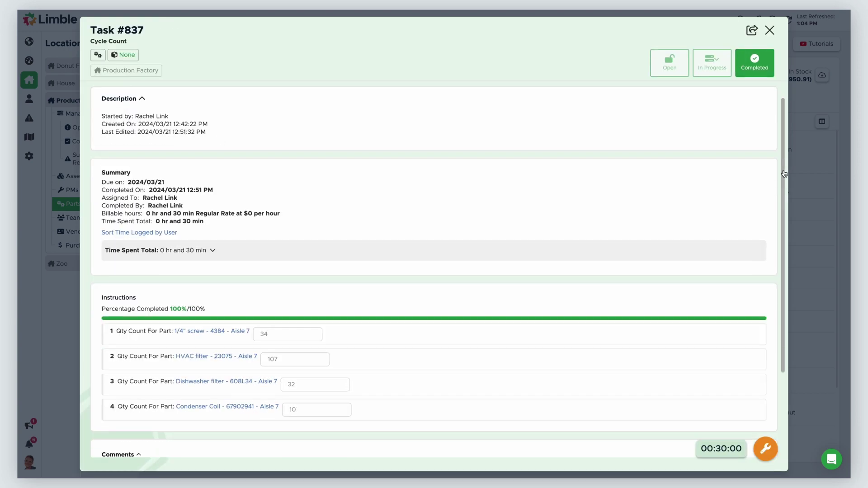
scroll(784, 214, "down", 2)
key("Escape")
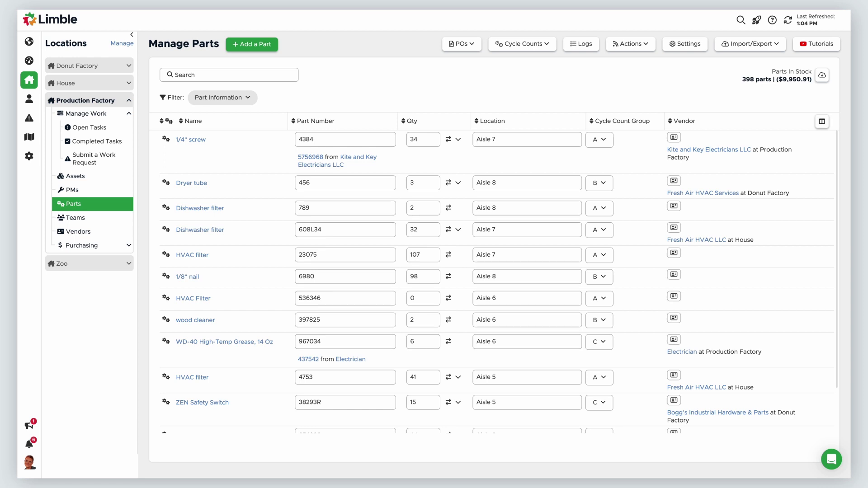
Filter the Dishwasher filter part's log to Manual Update - Qty entries
left_click(214, 232)
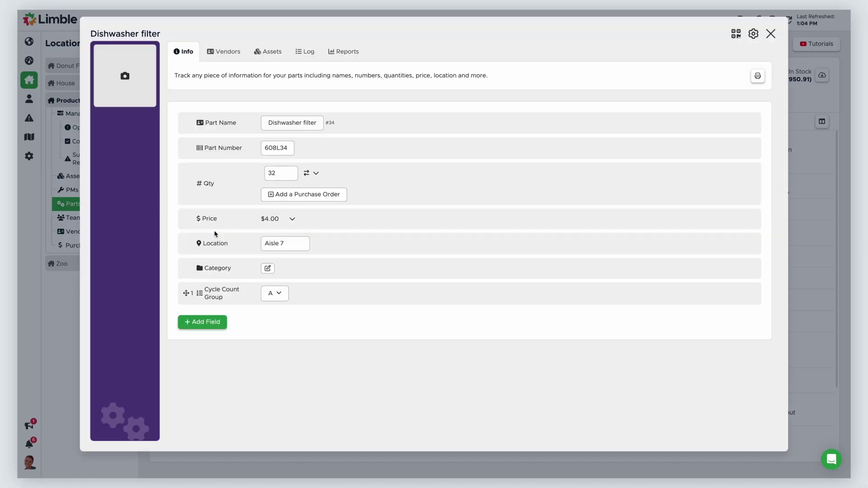
left_click(315, 54)
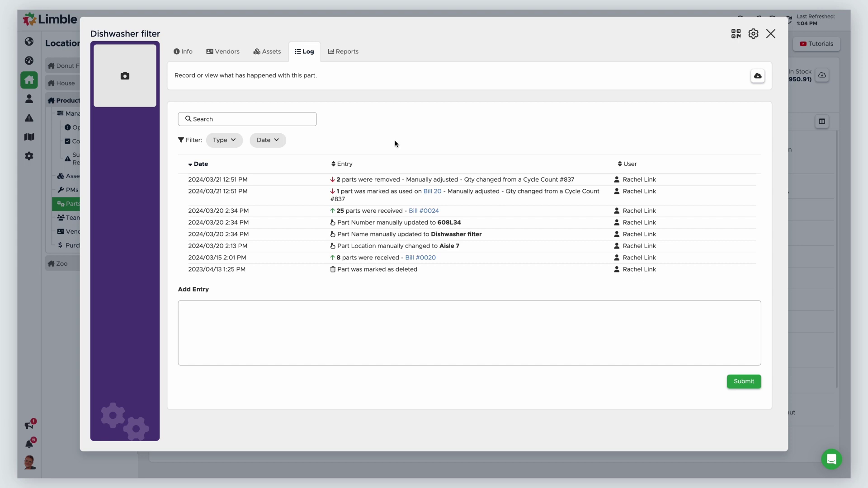
left_click(230, 142)
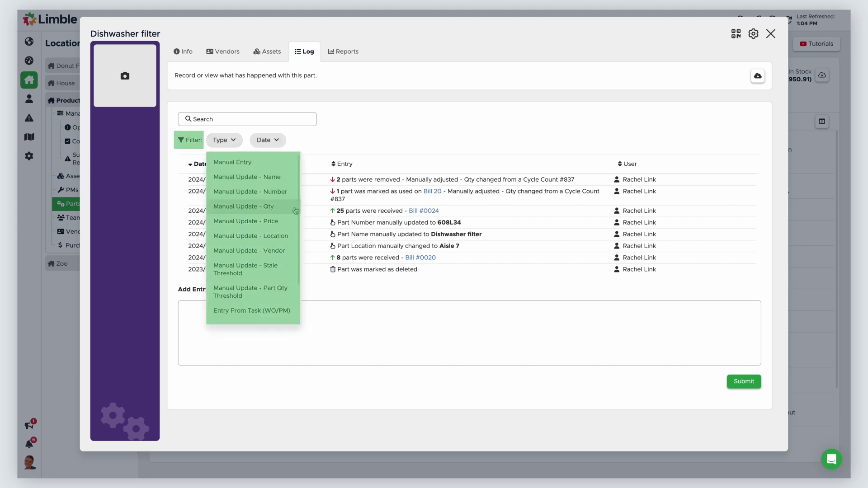
left_click(271, 206)
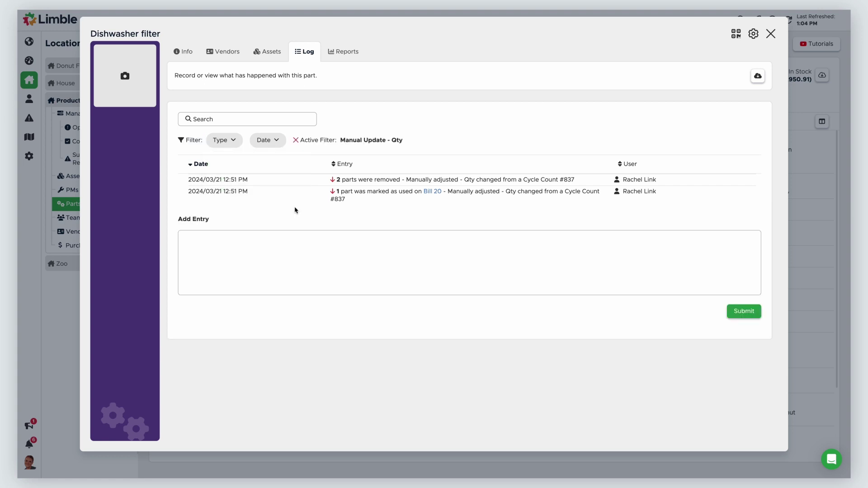